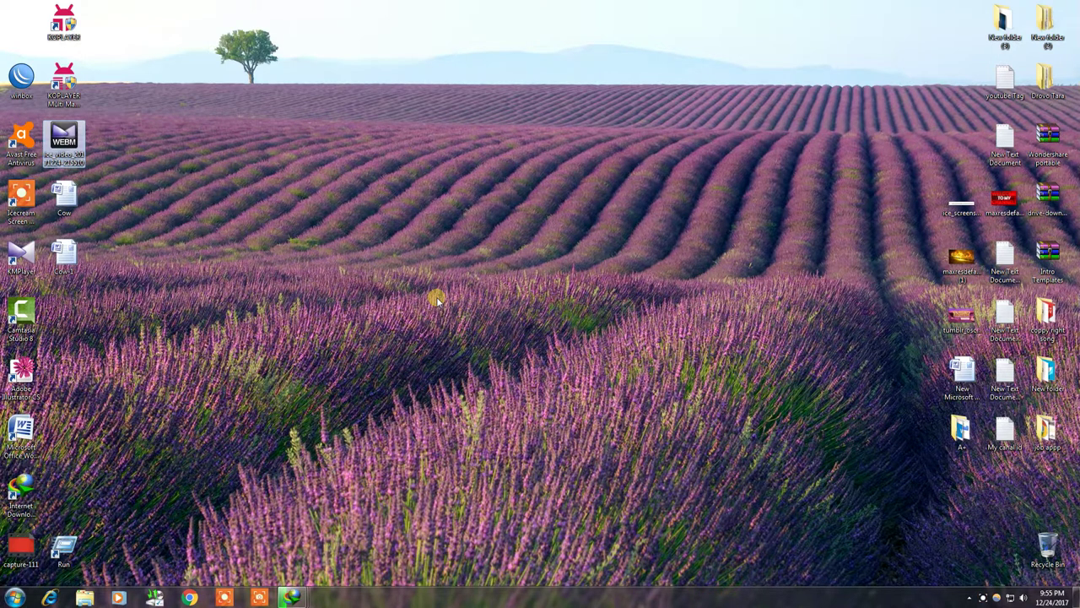
right_click(391, 115)
left_click(425, 153)
right_click(415, 104)
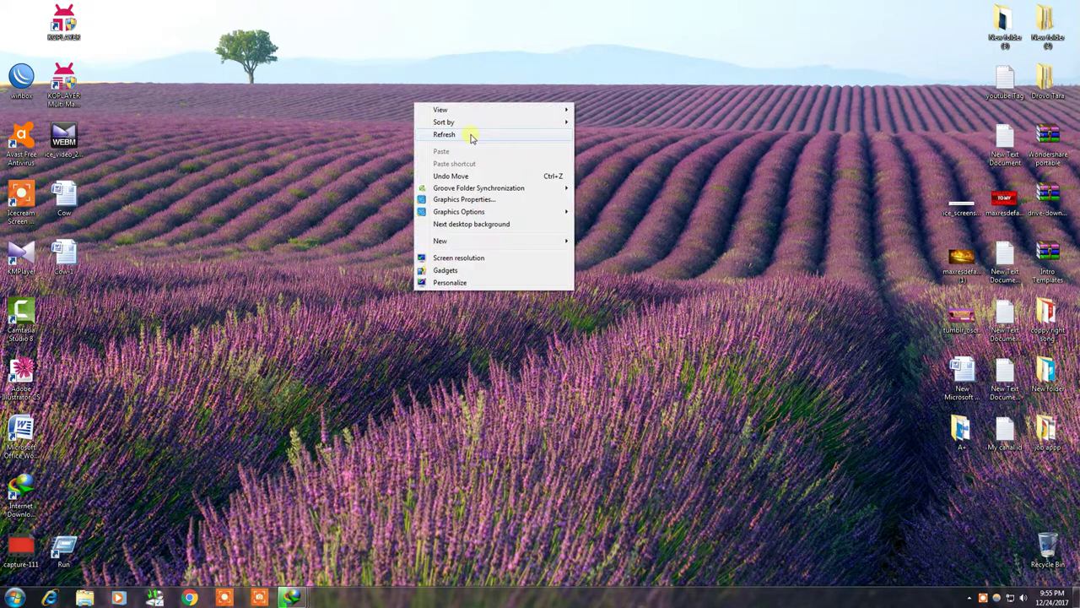
left_click(470, 137)
right_click(379, 80)
left_click(436, 113)
right_click(355, 80)
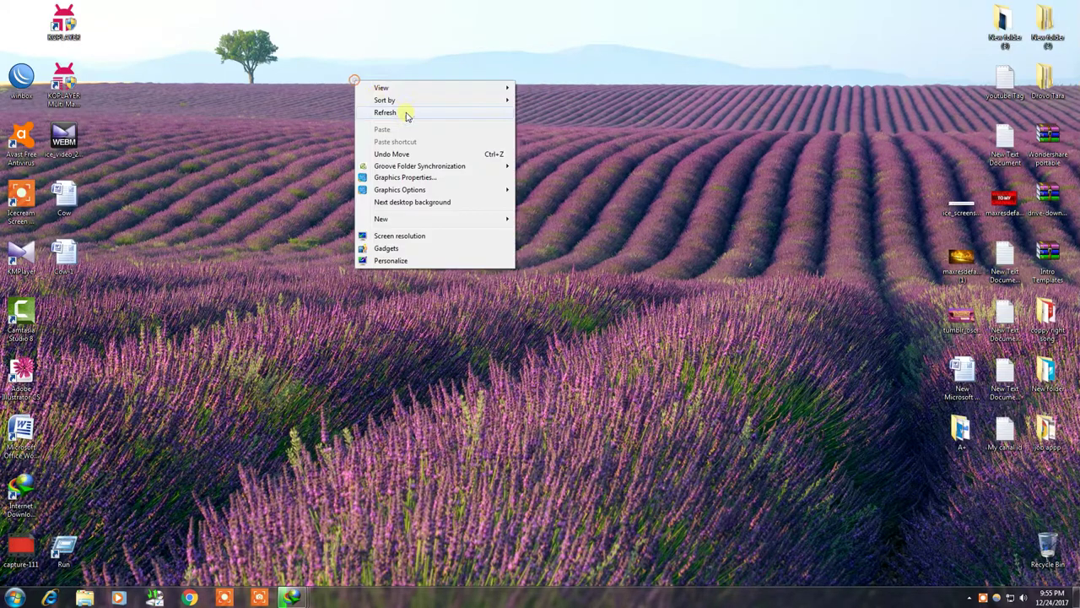
left_click(407, 115)
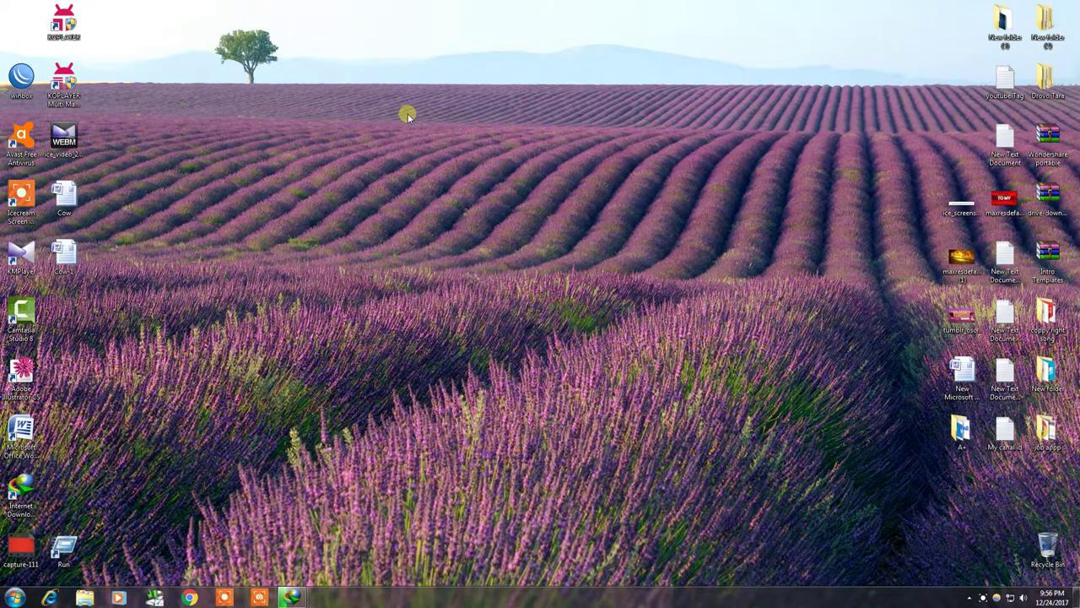
right_click(434, 85)
left_click(475, 125)
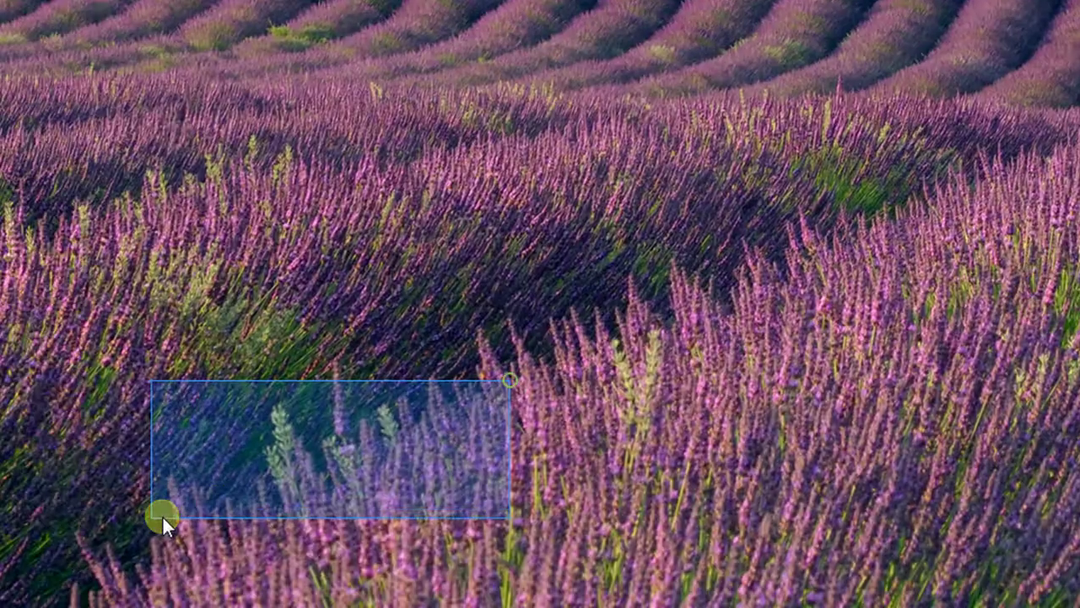
left_click_drag(160, 514, 594, 163)
Show the Computer icon on the desktop directly from the Start menu's Computer entry.
left_click(29, 593)
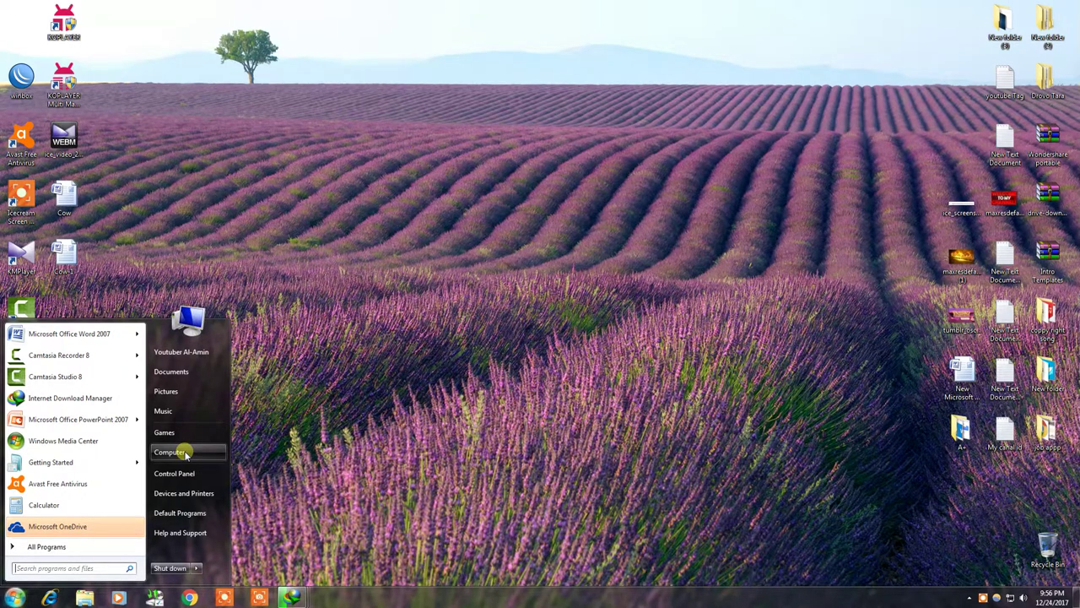
right_click(187, 454)
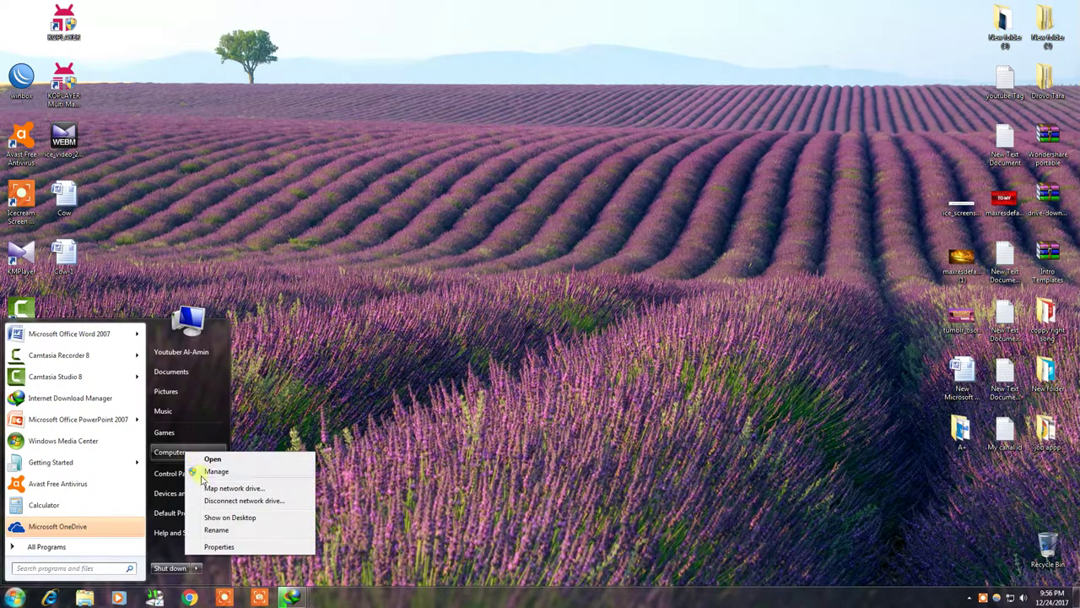
left_click(254, 518)
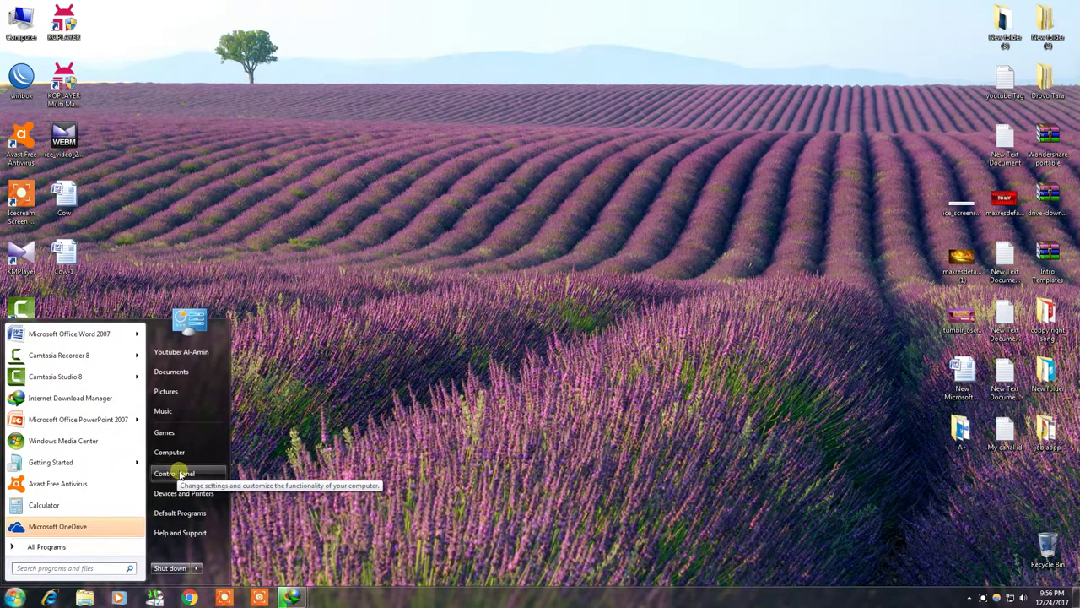
left_click(264, 396)
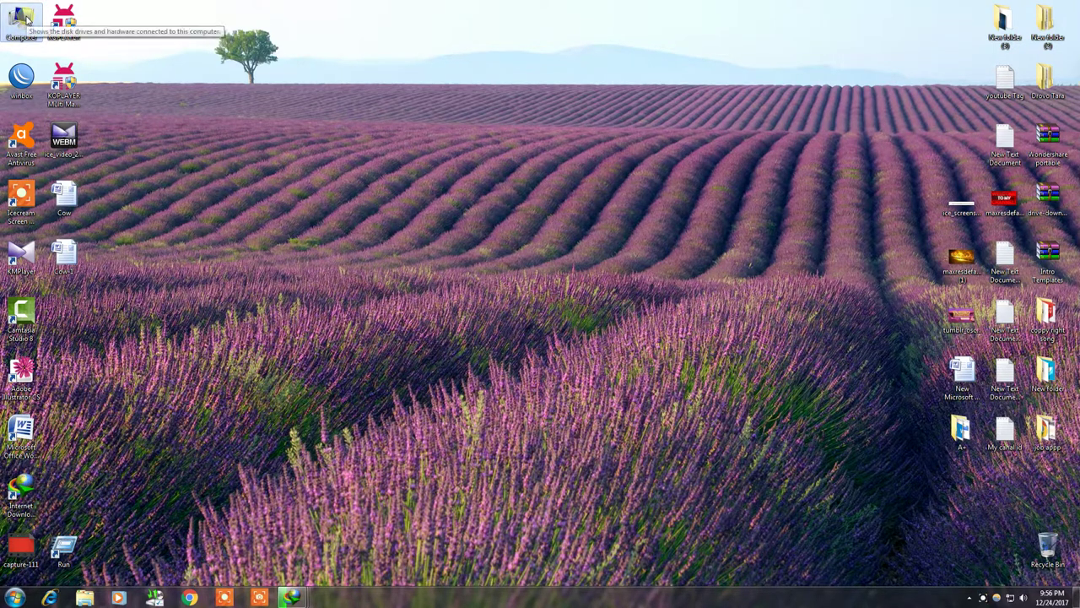
Delete the Computer icon from the desktop.
right_click(25, 17)
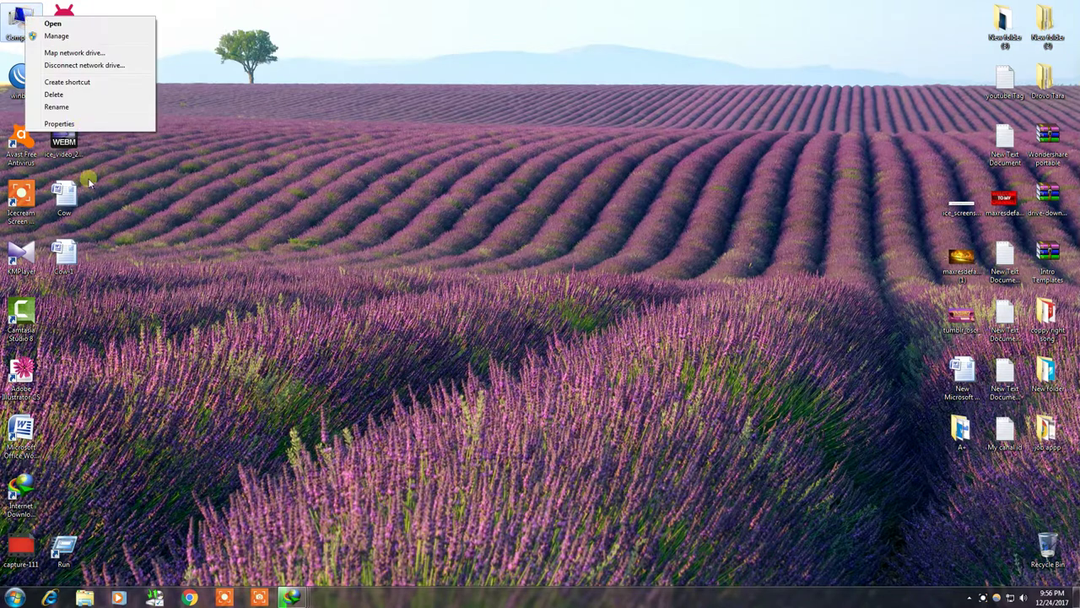
left_click(79, 92)
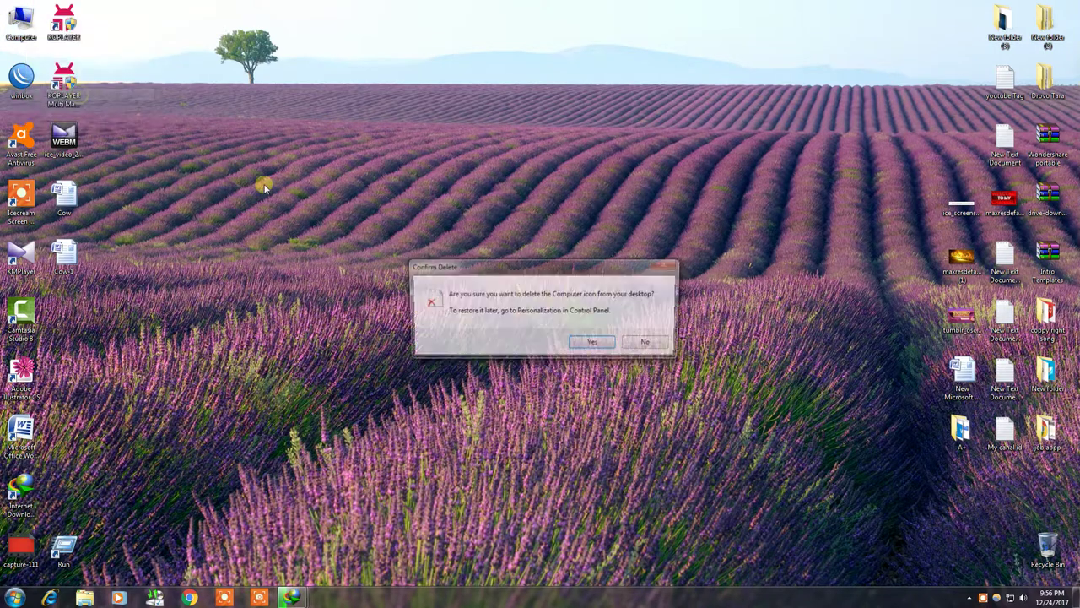
left_click(591, 342)
right_click(351, 185)
left_click(399, 216)
right_click(324, 139)
left_click(363, 171)
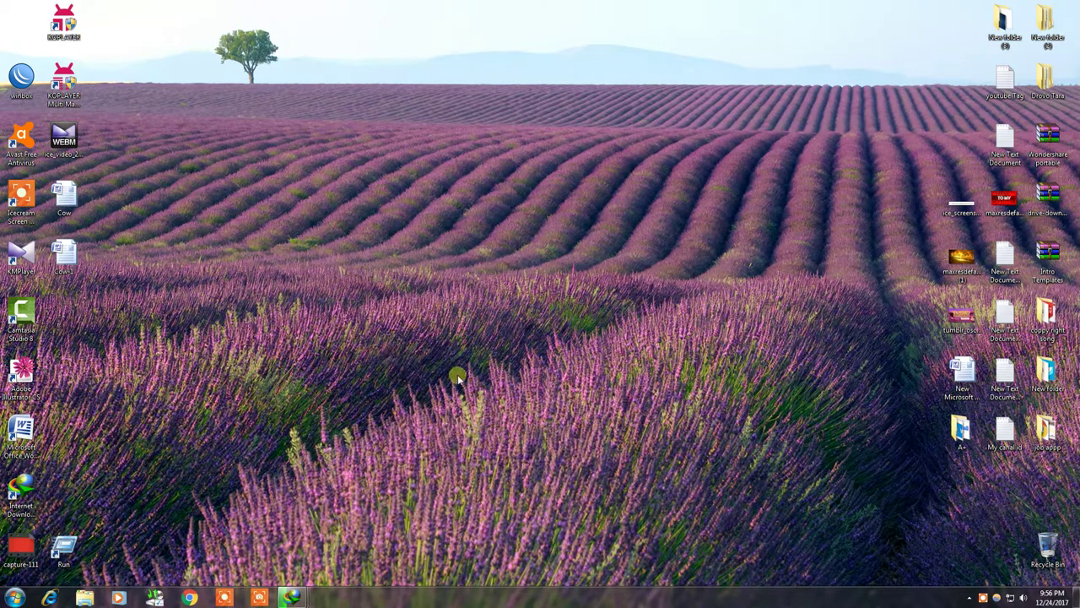
right_click(418, 187)
left_click(437, 216)
Open the desktop's Personalization settings and save the first Landscapes picture, the red rock canyon, as the only desktop background.
right_click(392, 155)
mouse_move(434, 173)
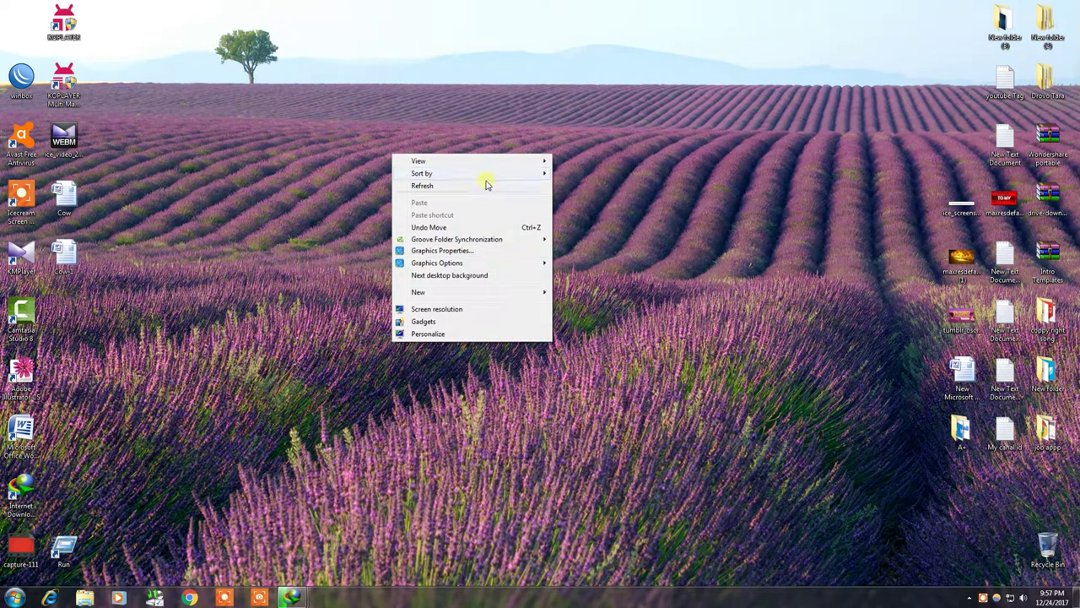
left_click(428, 334)
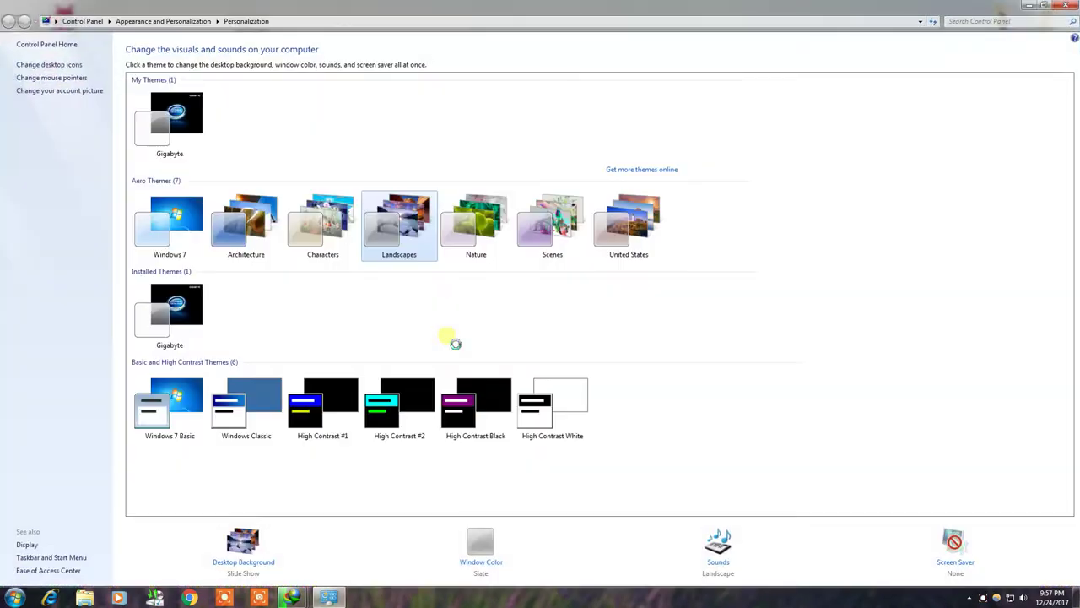
left_click(257, 563)
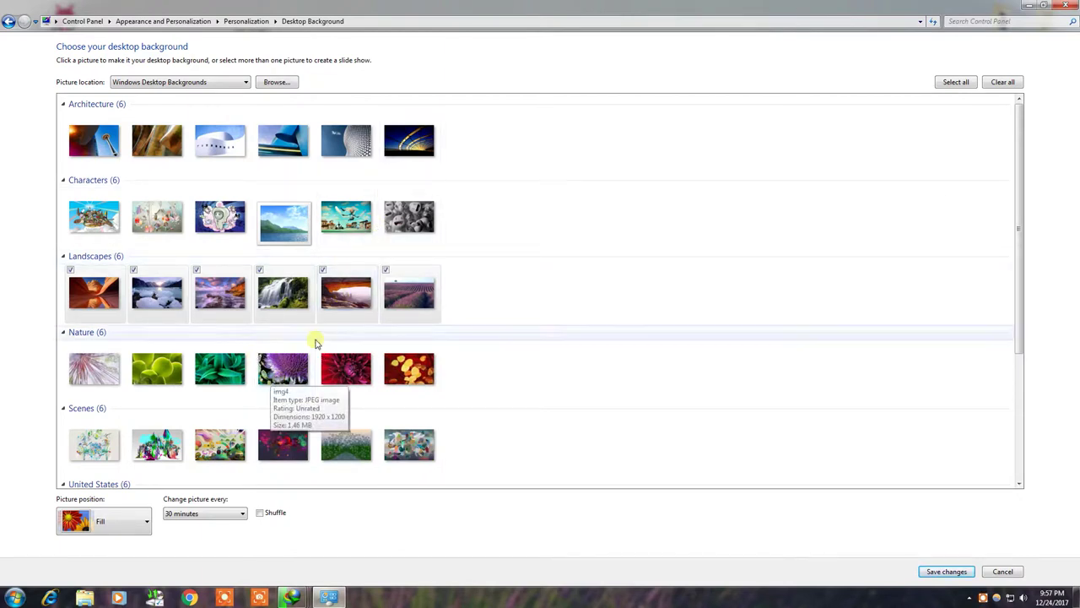
left_click(91, 297)
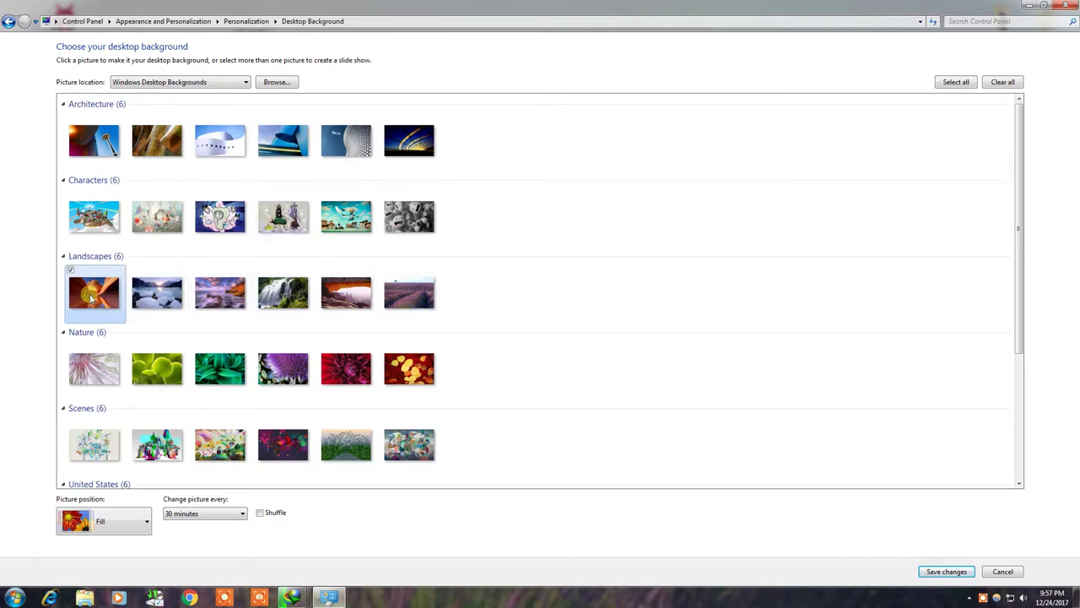
left_click(947, 571)
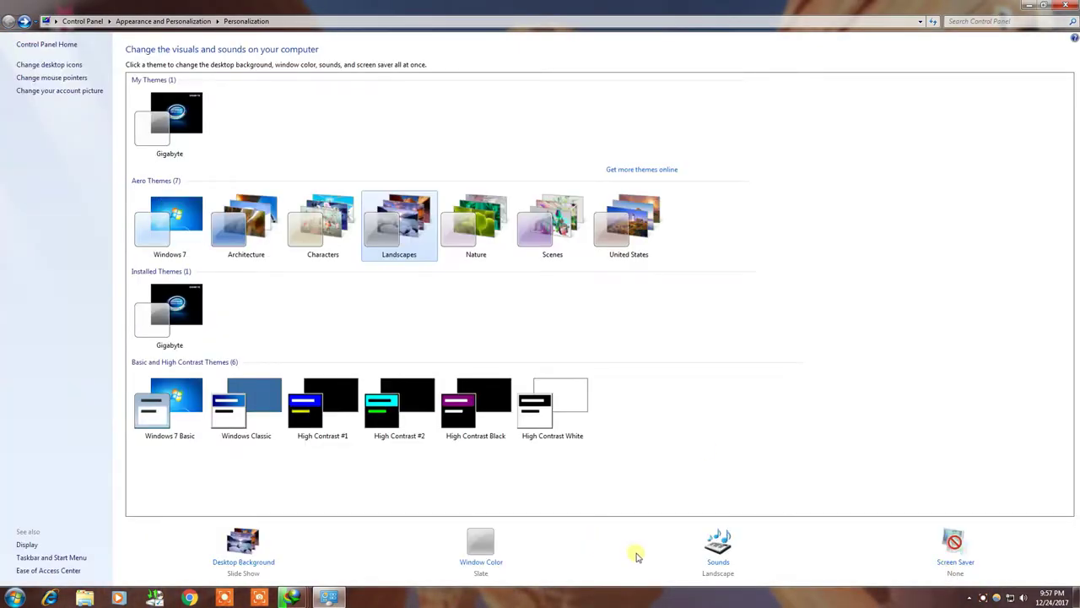
Try the Frost and Twilight window colors, choose Leaf with a slightly higher color intensity, and save the change.
left_click(482, 562)
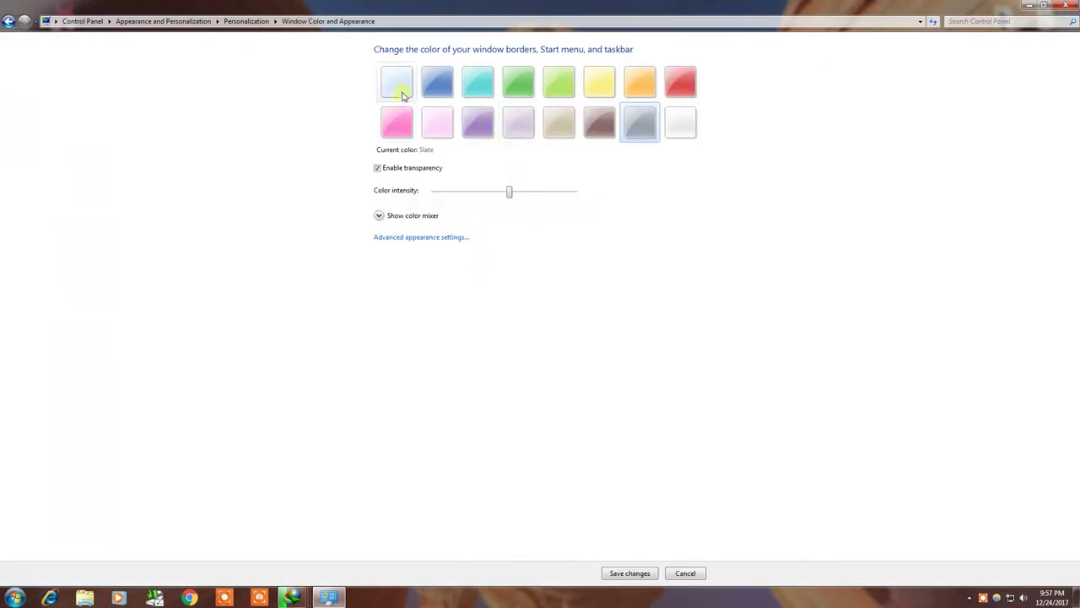
left_click(510, 192)
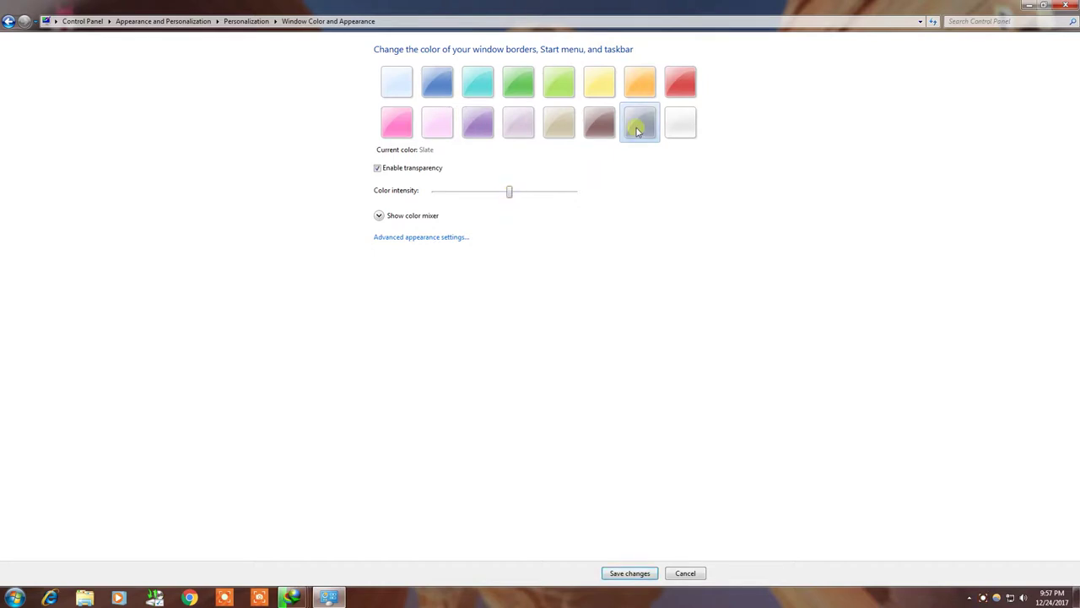
left_click(684, 122)
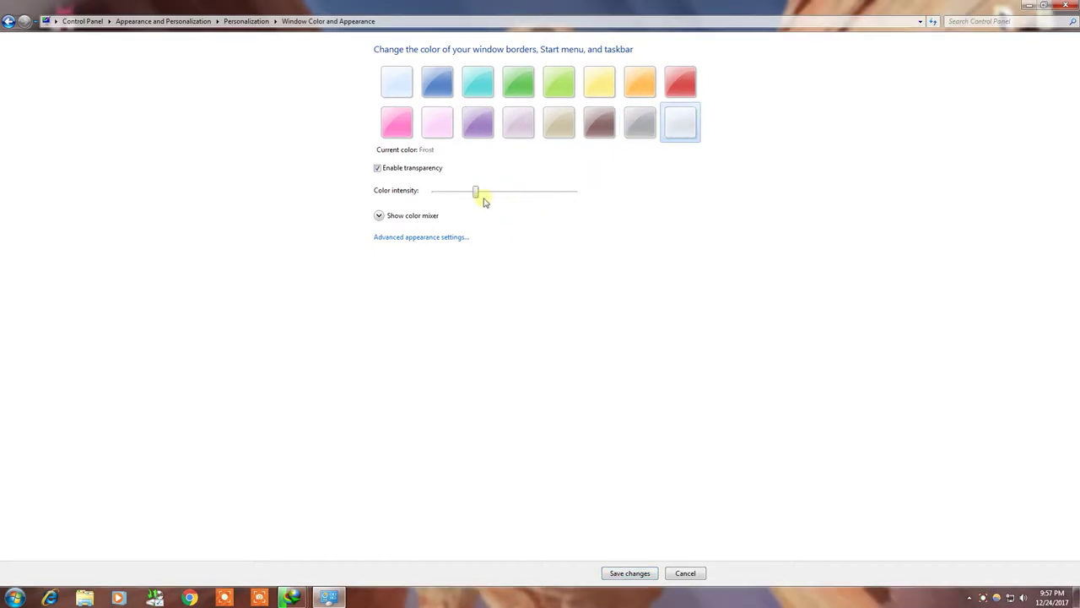
left_click(433, 80)
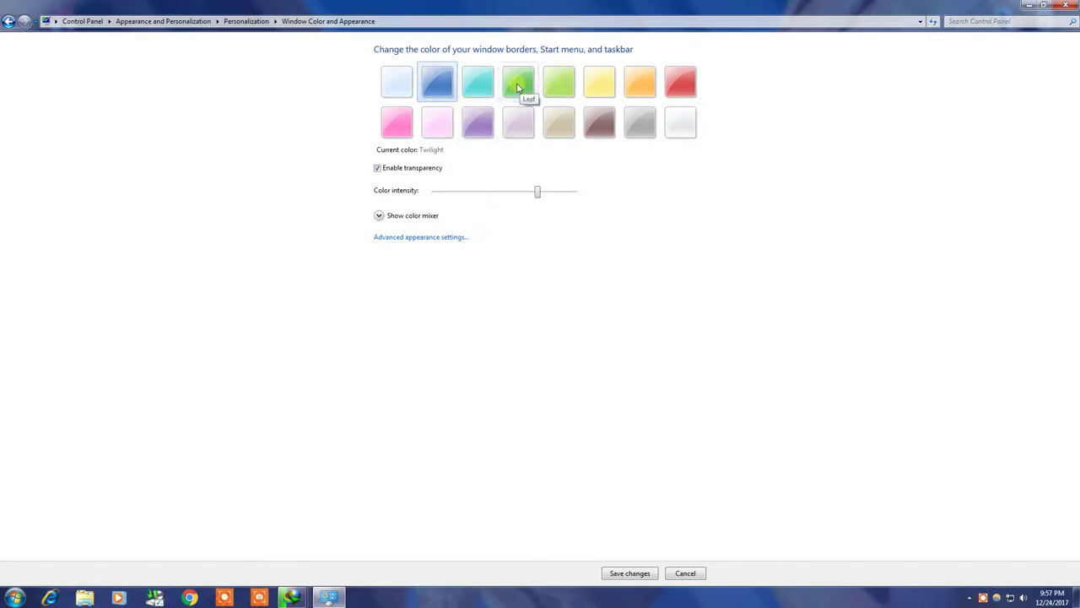
left_click(521, 94)
left_click_drag(492, 192, 517, 201)
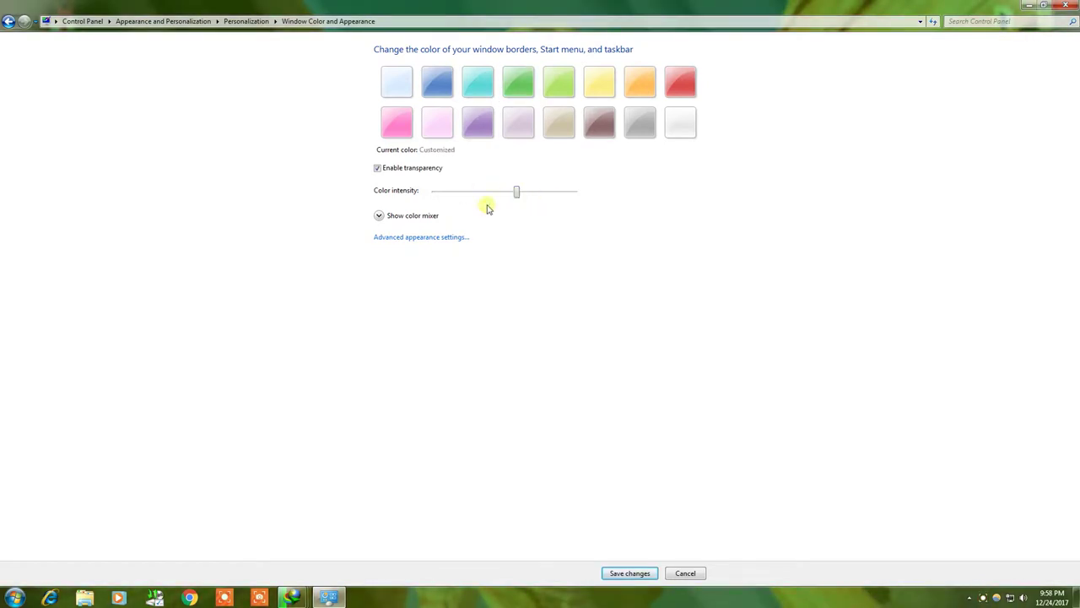
left_click(632, 574)
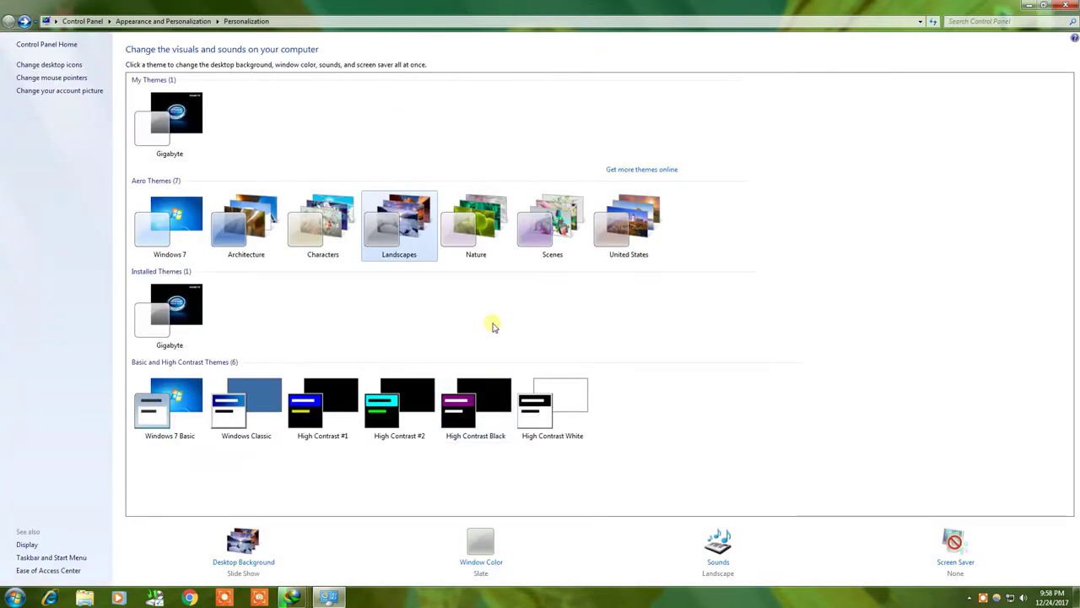
Set the sound scheme to Windows Default and apply it.
left_click(720, 563)
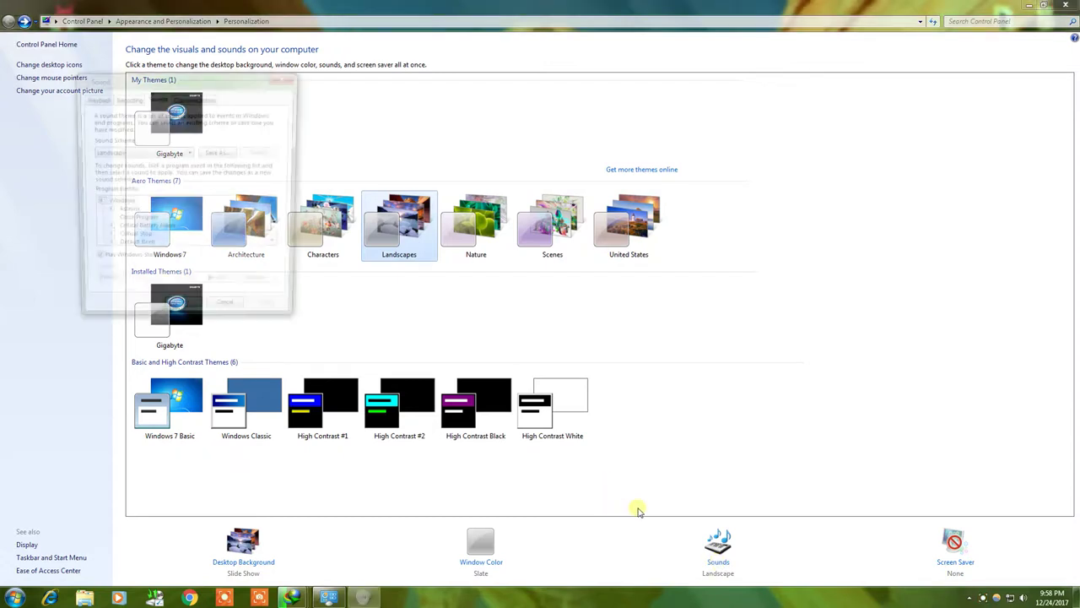
left_click(148, 154)
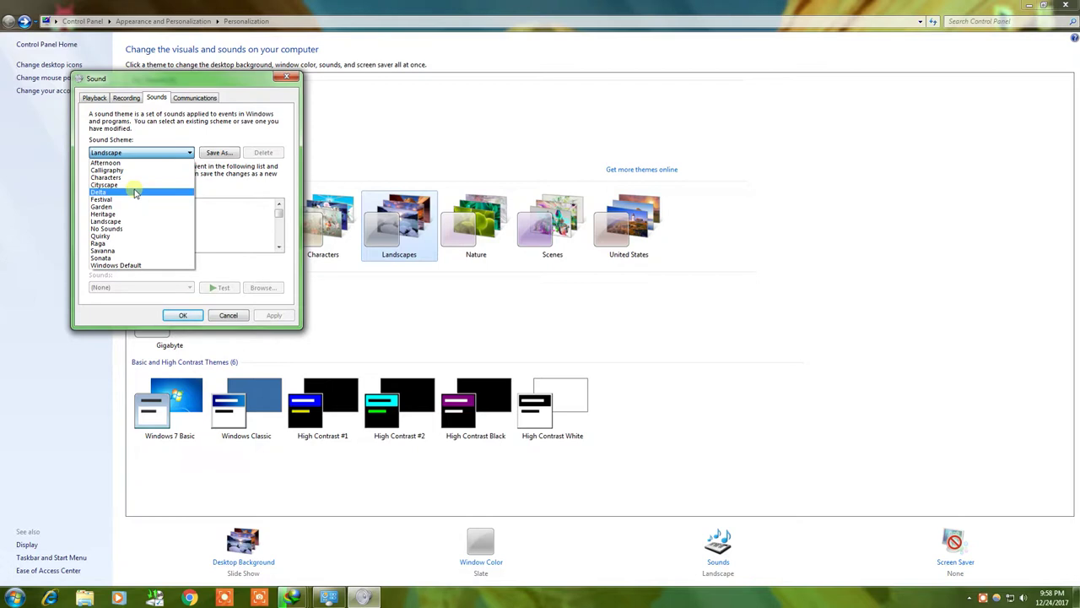
left_click(120, 266)
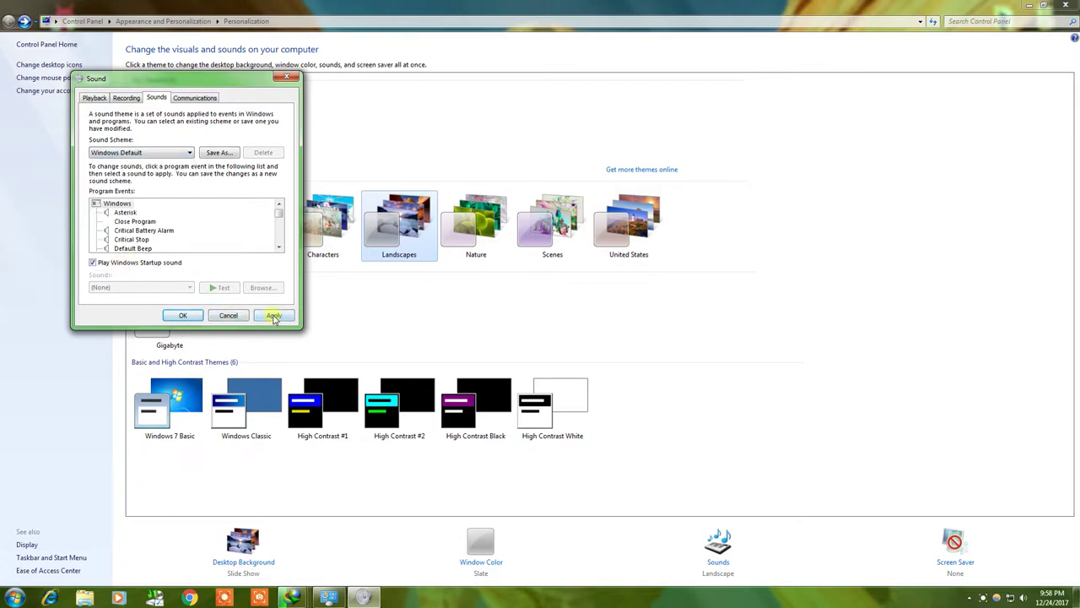
left_click(273, 316)
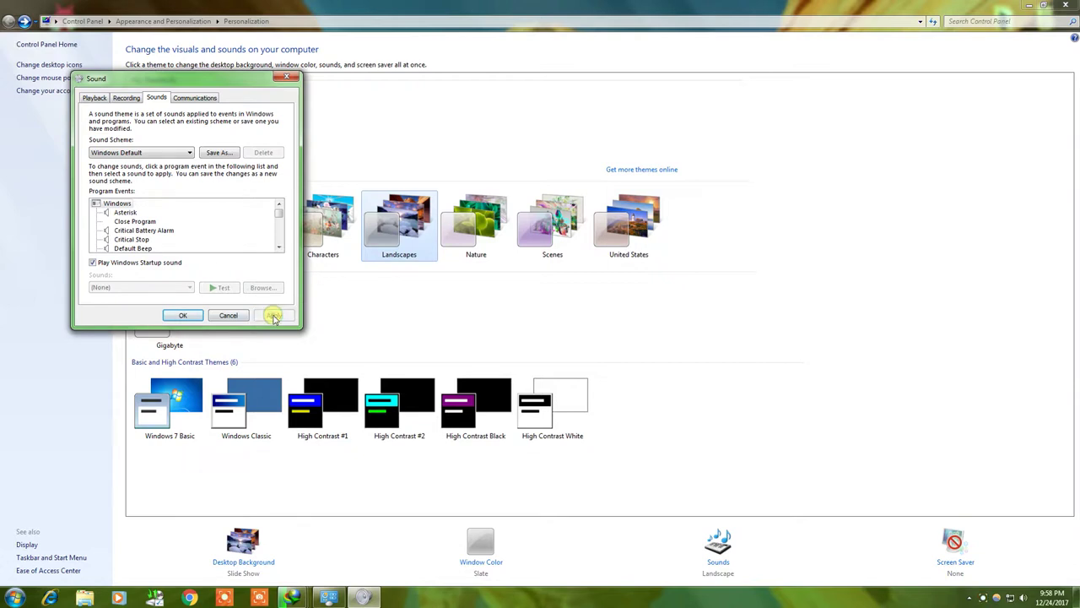
left_click(179, 317)
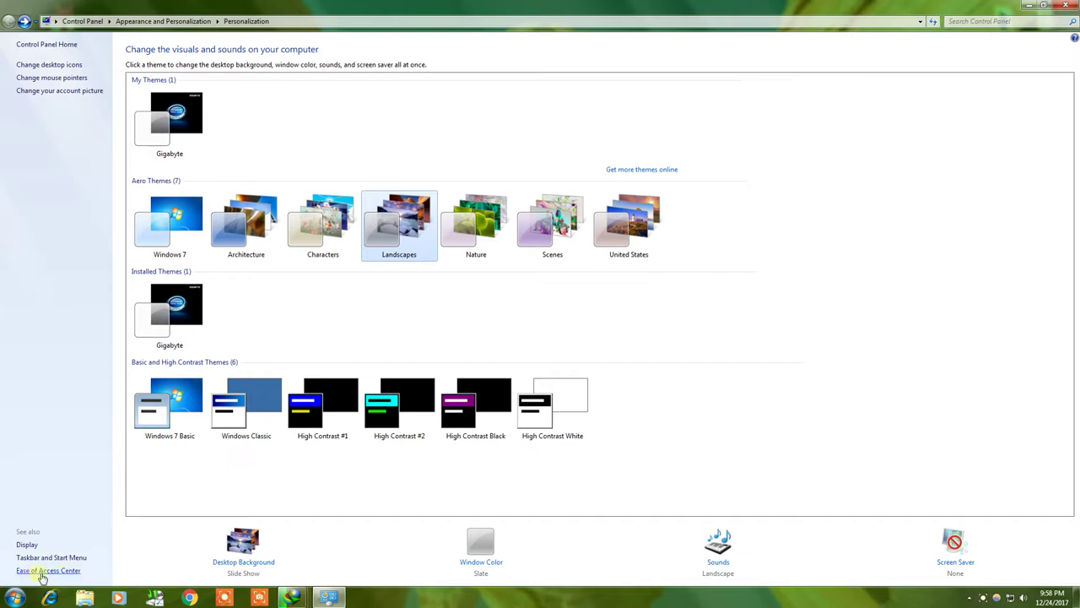
Enable the Computer icon in the desktop icon settings, apply the change, and close the Personalization window.
left_click(51, 66)
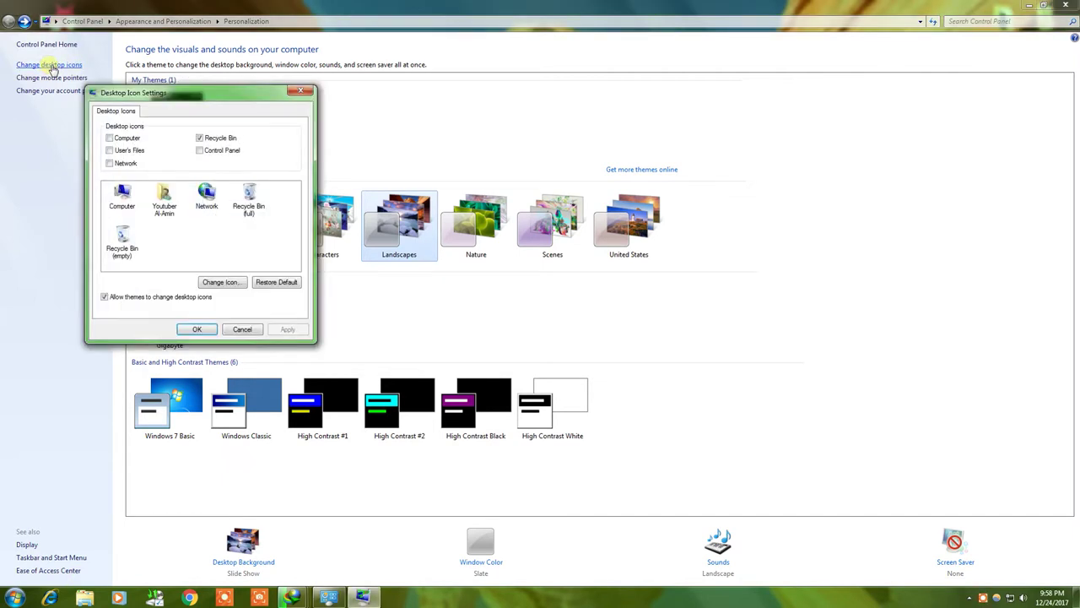
left_click_drag(243, 96, 445, 117)
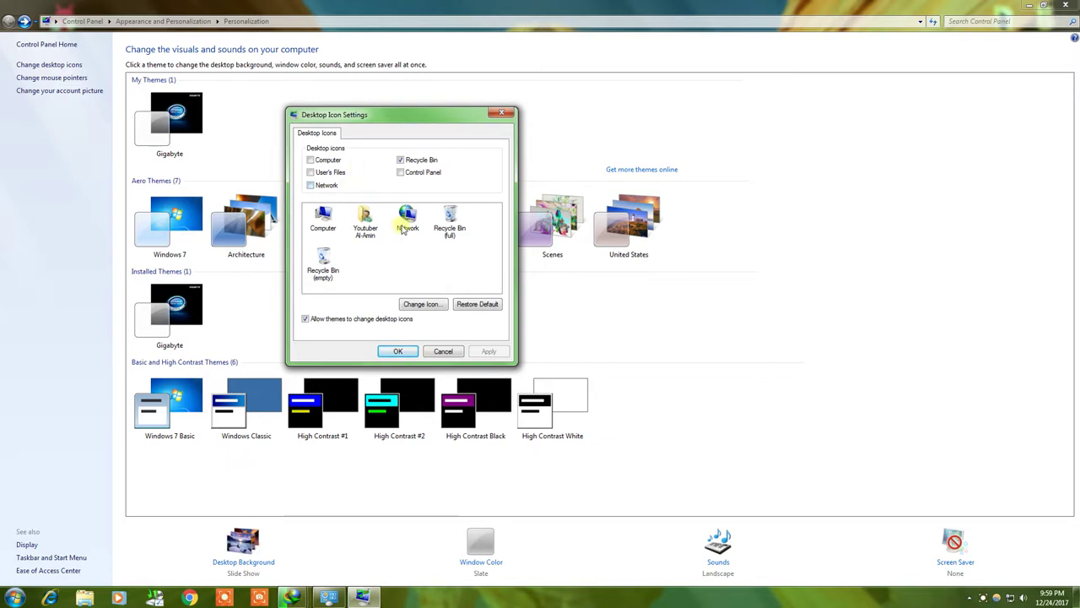
left_click(312, 161)
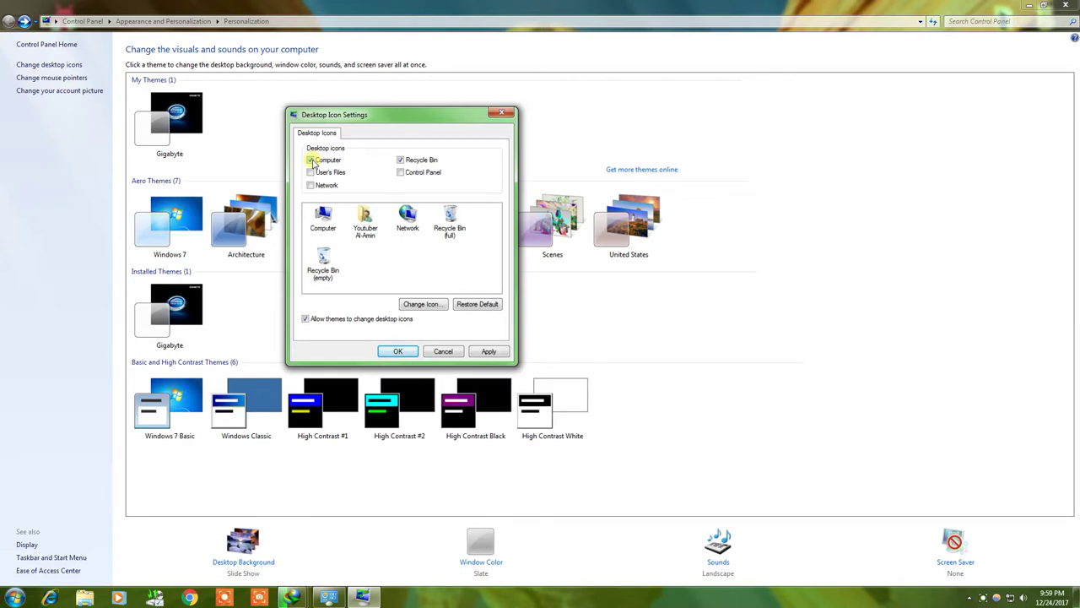
left_click(490, 351)
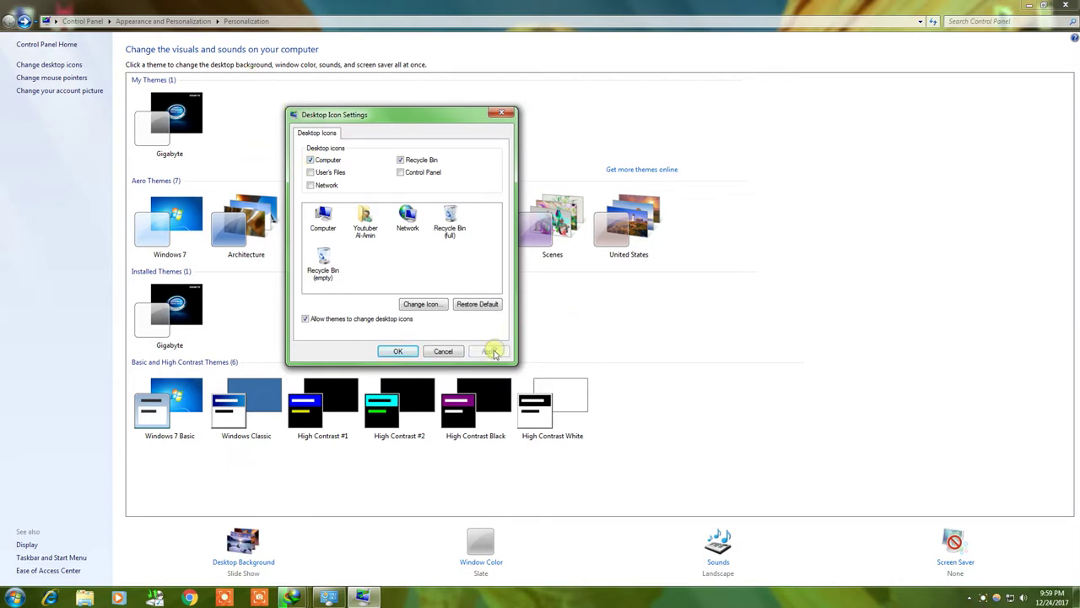
left_click(398, 351)
left_click(1065, 5)
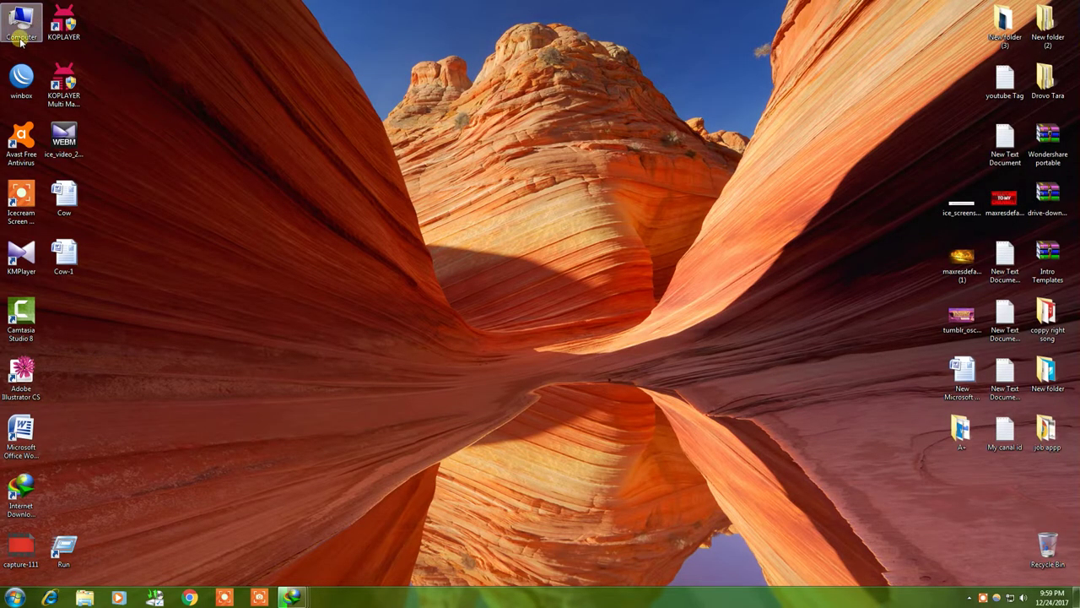
right_click(169, 74)
left_click(190, 96)
right_click(171, 65)
left_click(227, 98)
Change the Computer desktop icon to the red circle with a white X, apply it, and refresh the desktop.
right_click(236, 63)
left_click(314, 228)
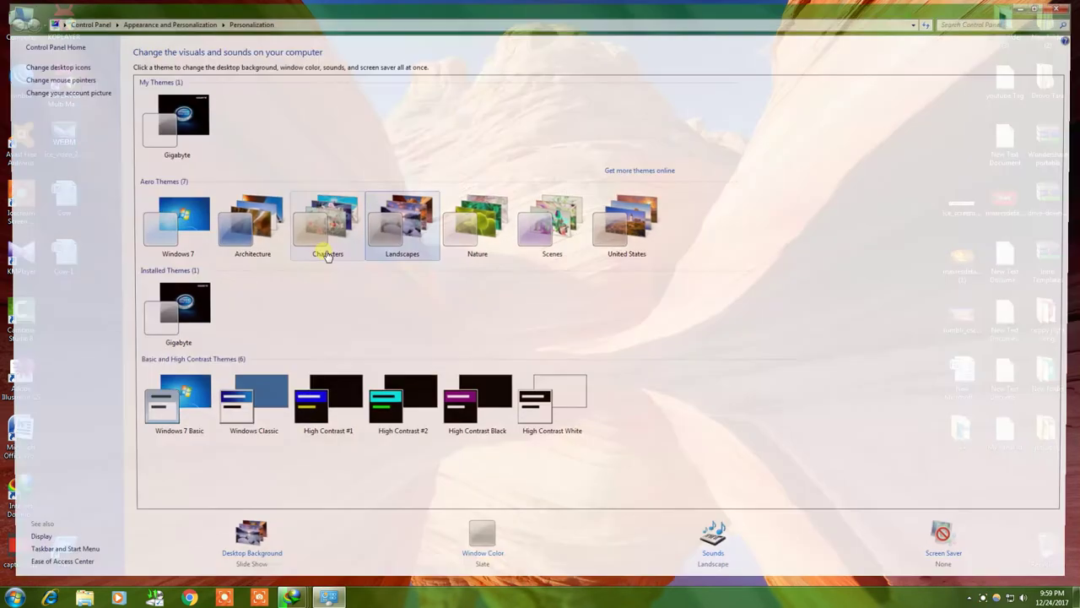
left_click(52, 65)
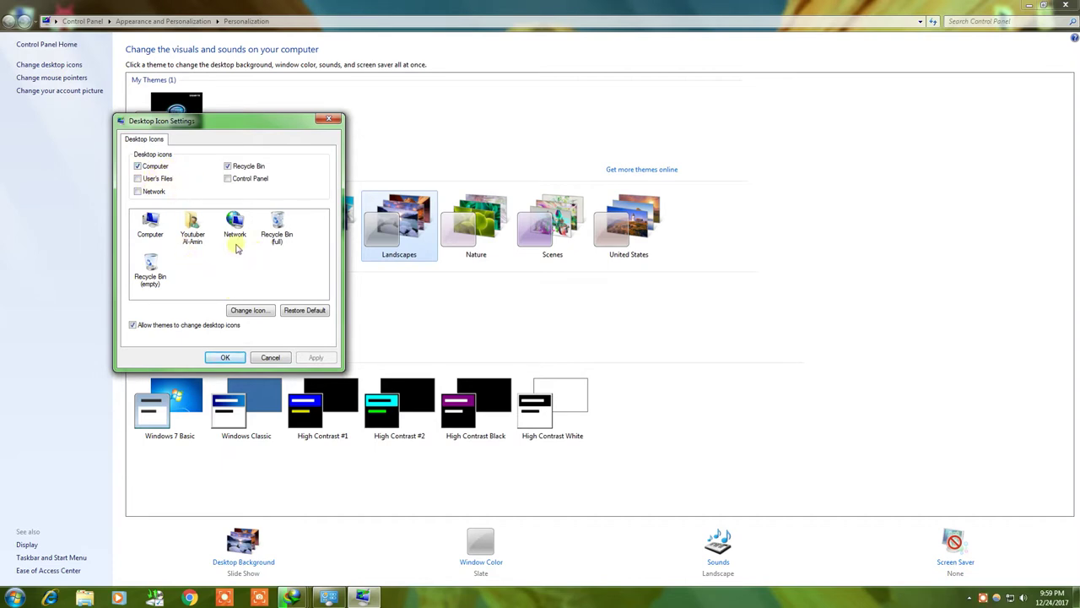
left_click(250, 313)
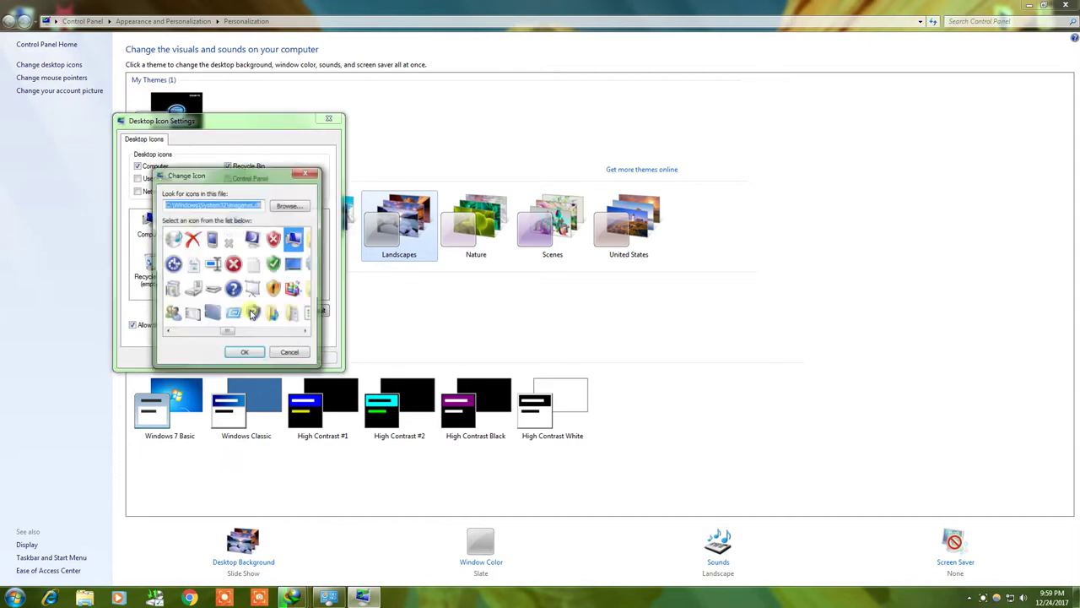
left_click(234, 267)
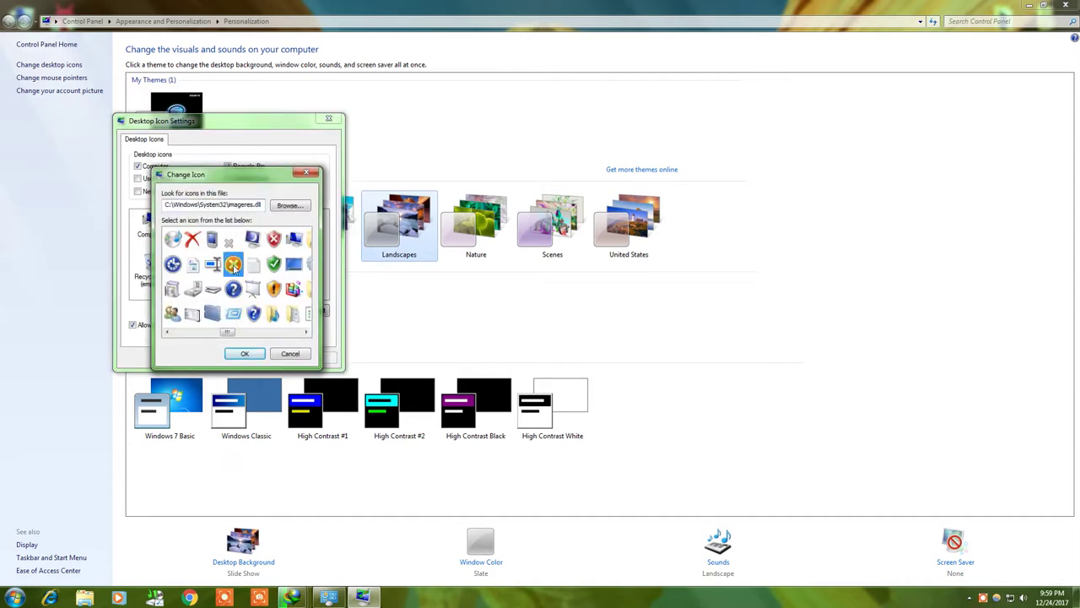
left_click(245, 352)
left_click(314, 357)
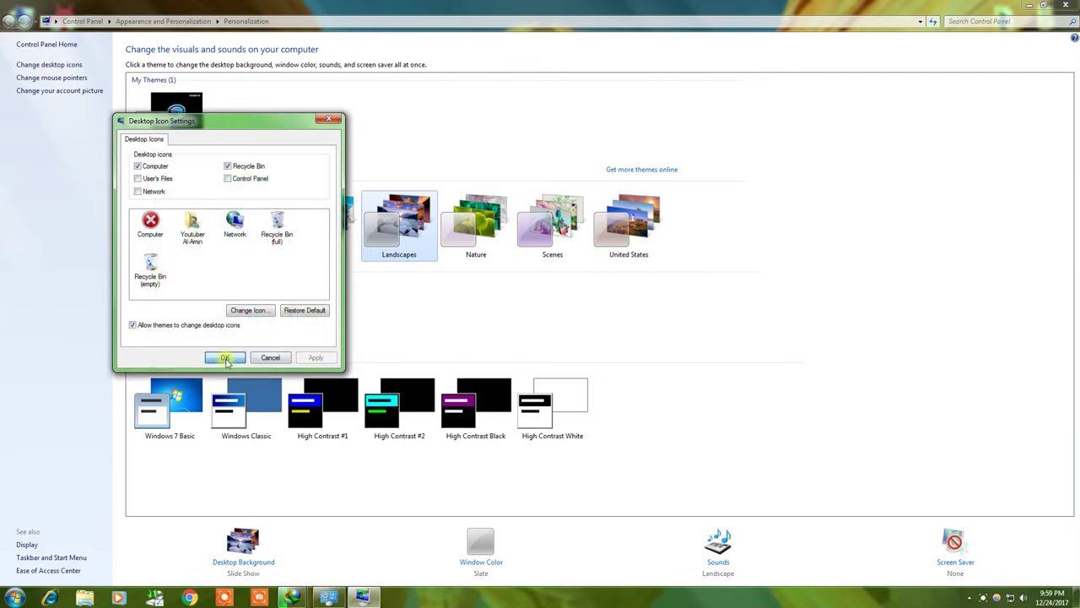
left_click(224, 357)
key("alt+F4")
right_click(548, 161)
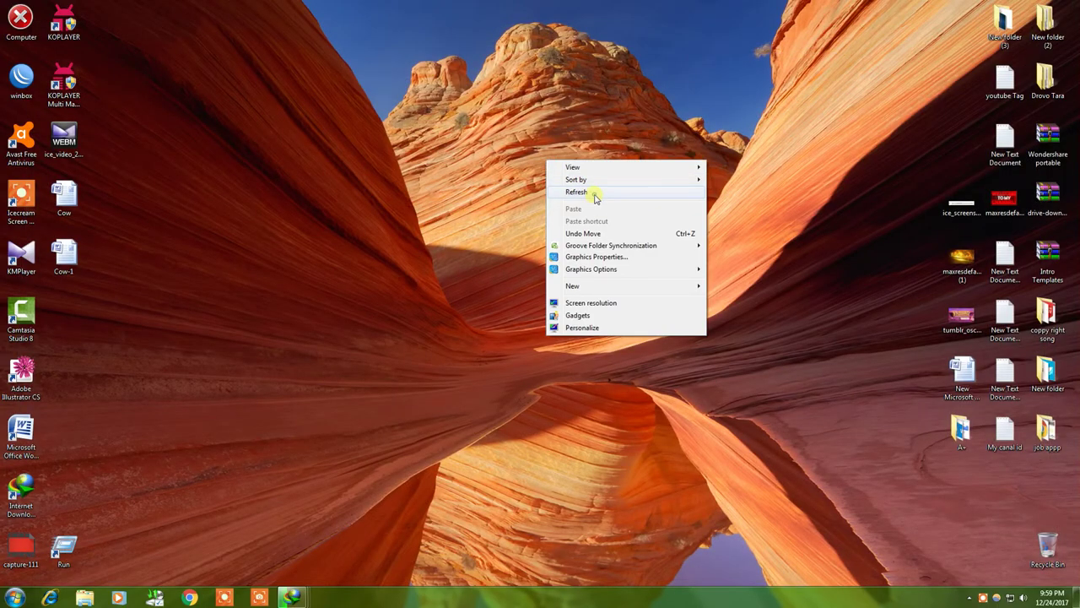
left_click(595, 193)
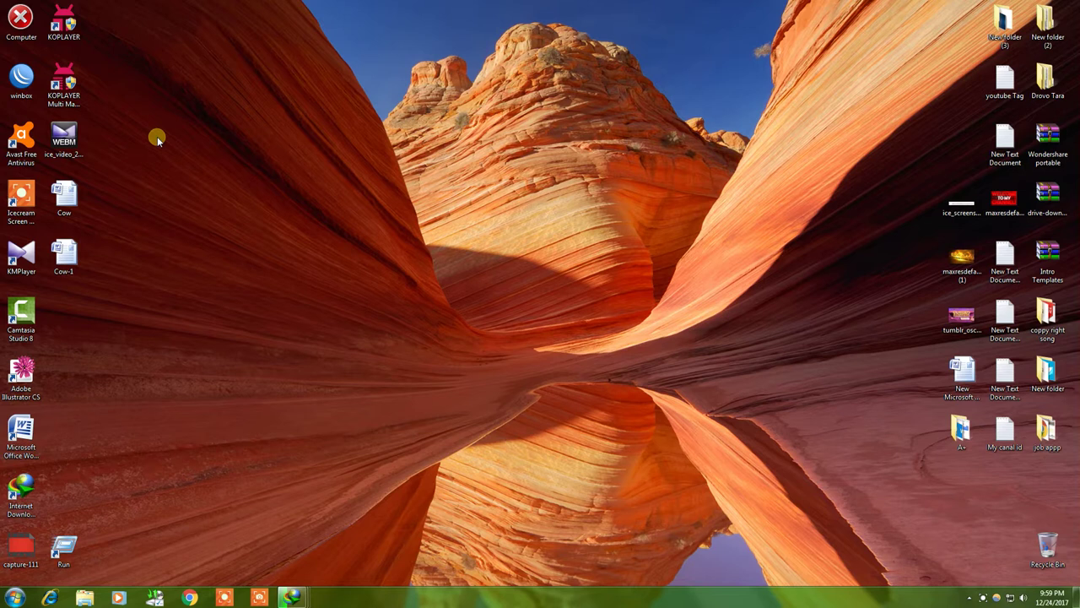
right_click(21, 26)
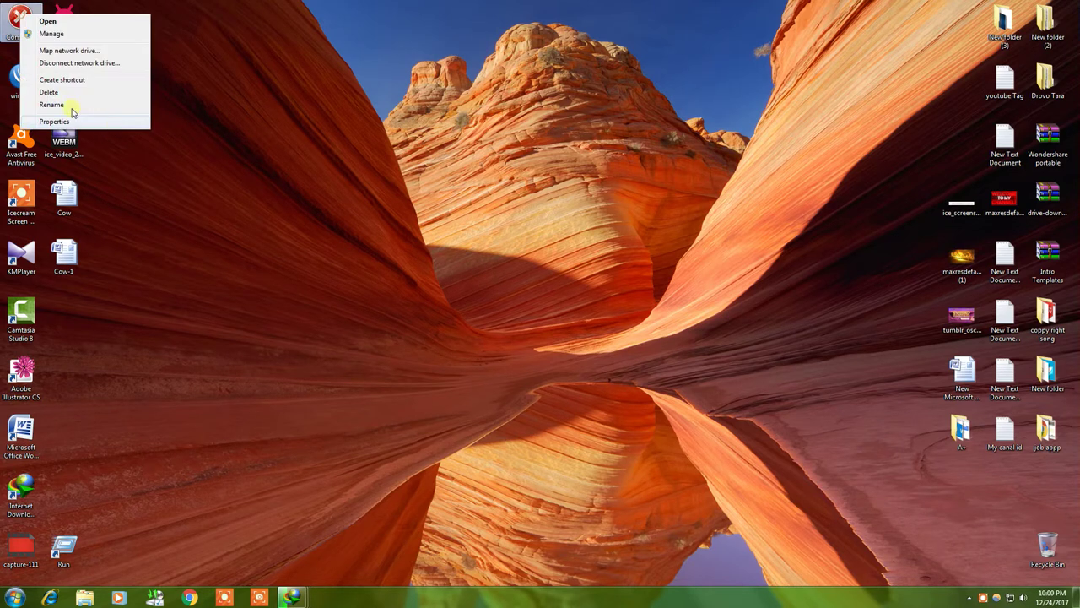
left_click(240, 138)
Open the desktop icon settings from the desktop's Personalization window.
right_click(221, 104)
right_click(257, 132)
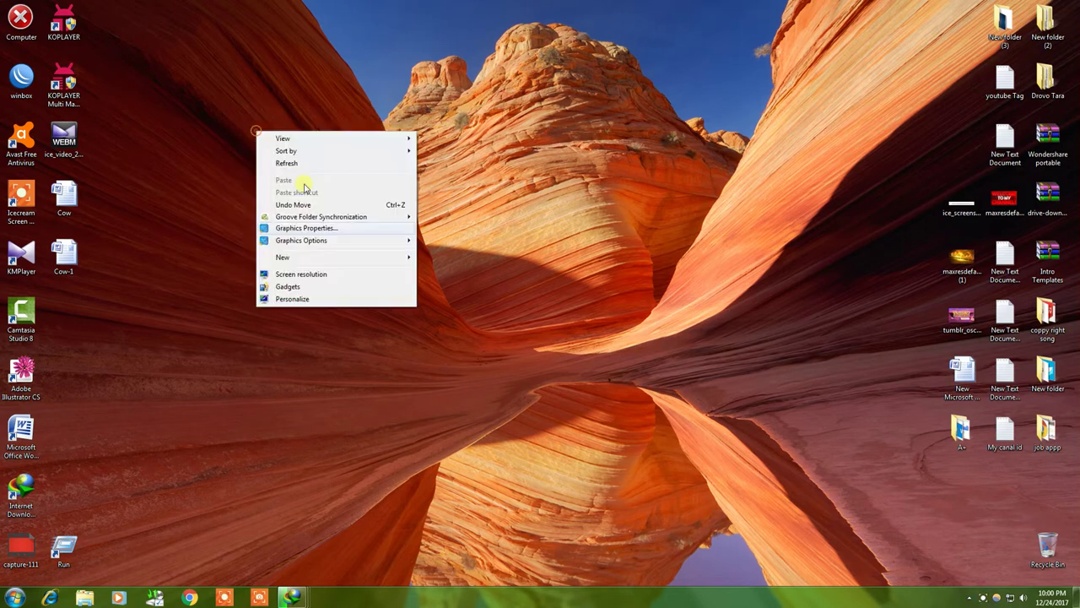
left_click(292, 299)
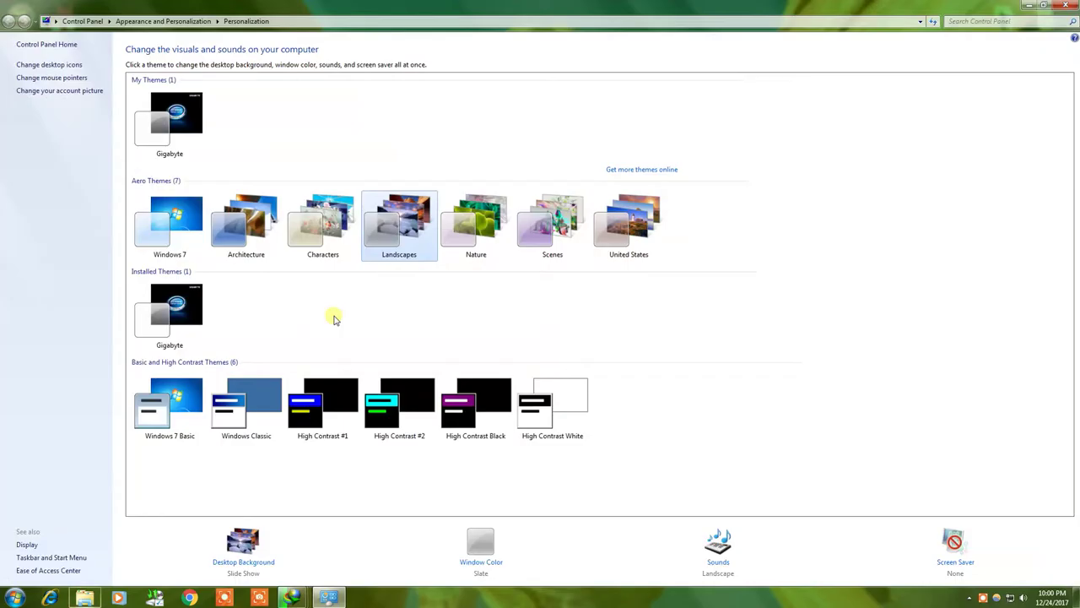
left_click(63, 65)
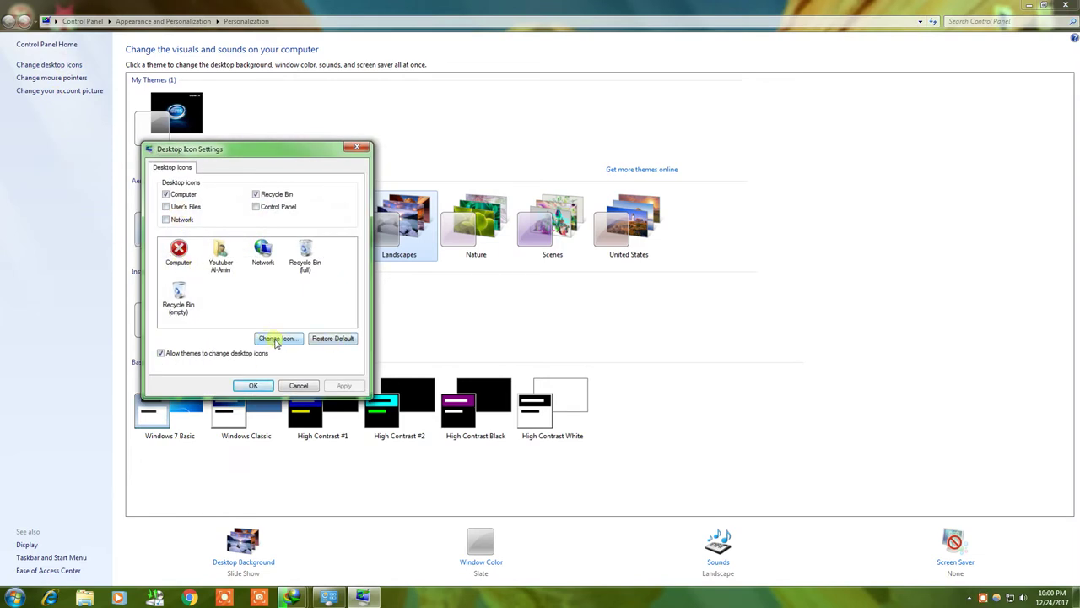
left_click(275, 338)
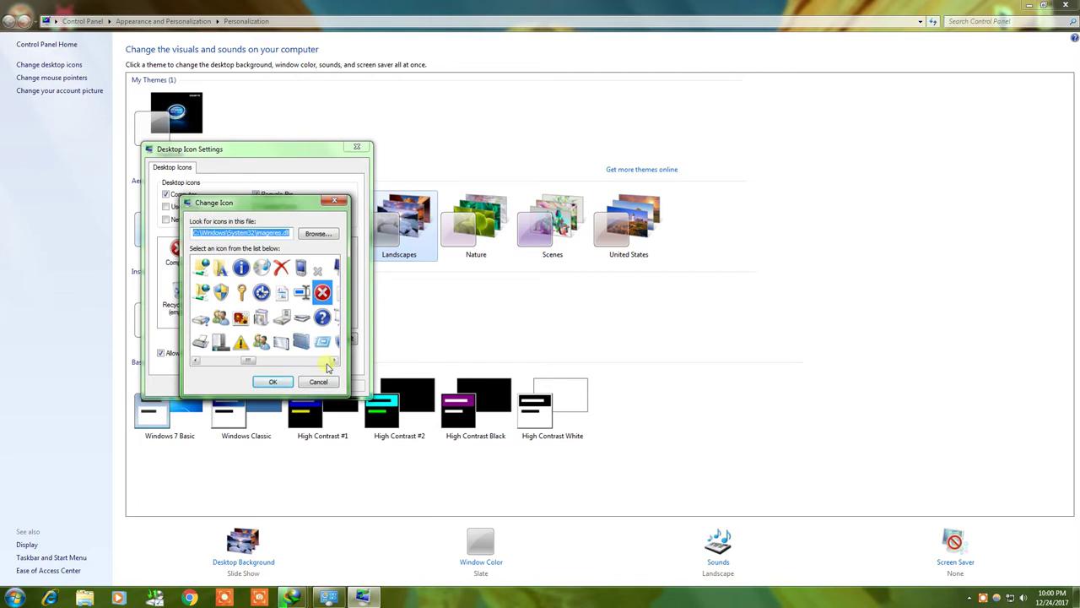
left_click(291, 362)
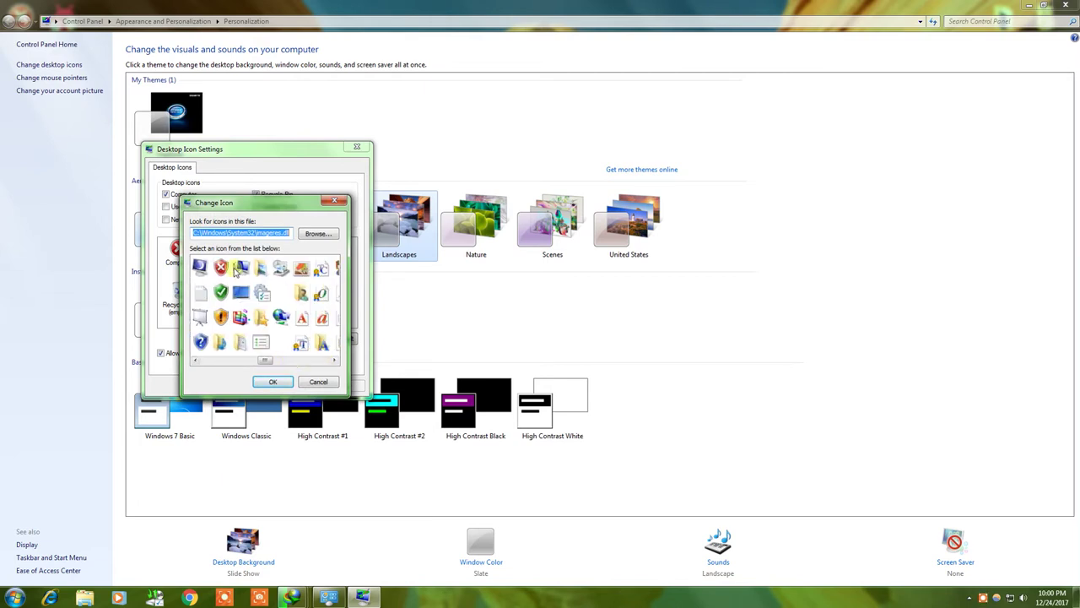
left_click(318, 383)
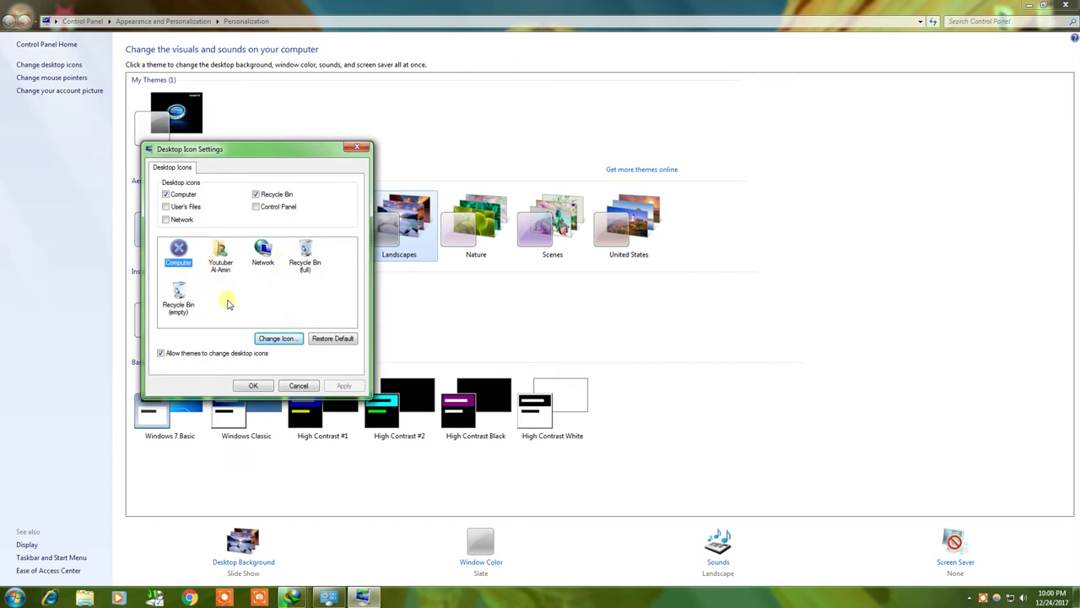
Restore the Computer icon to its default, save the change, close the Personalization window, and refresh the desktop.
left_click(329, 340)
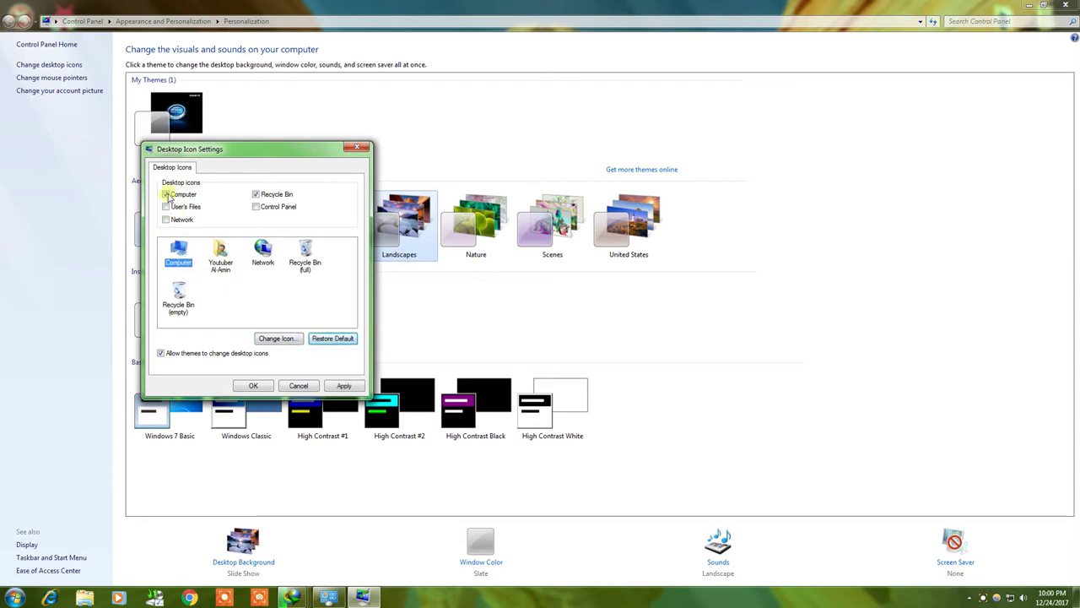
left_click(252, 386)
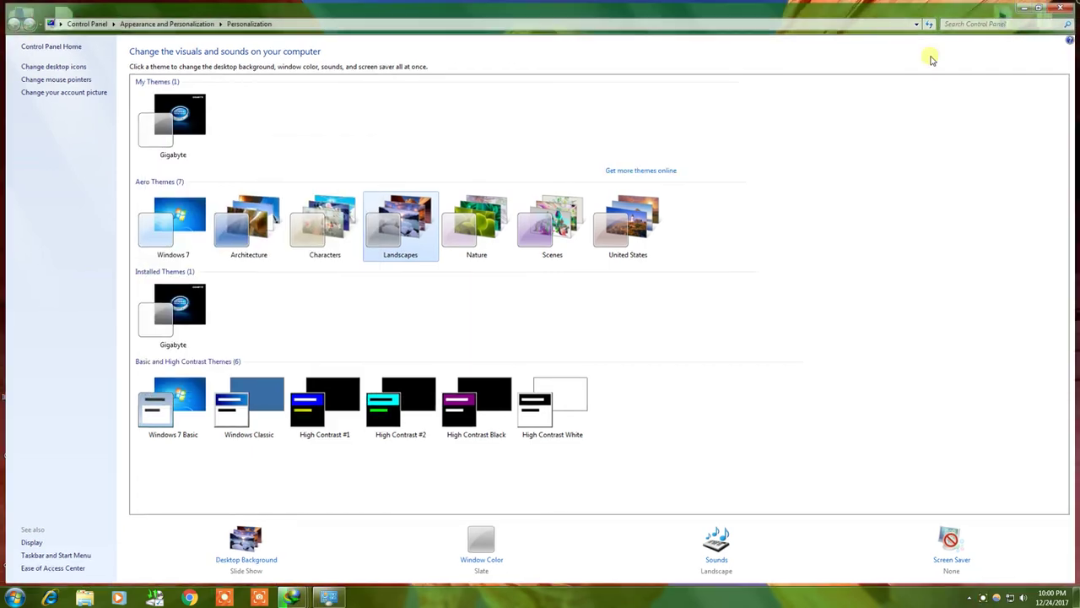
key("alt+F4")
right_click(306, 115)
left_click(340, 155)
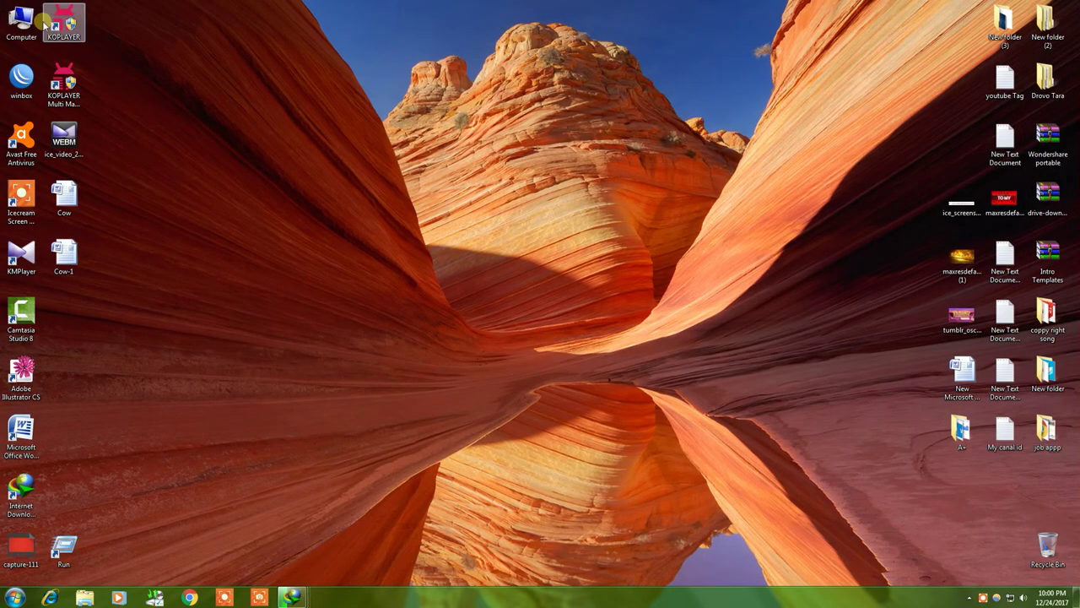